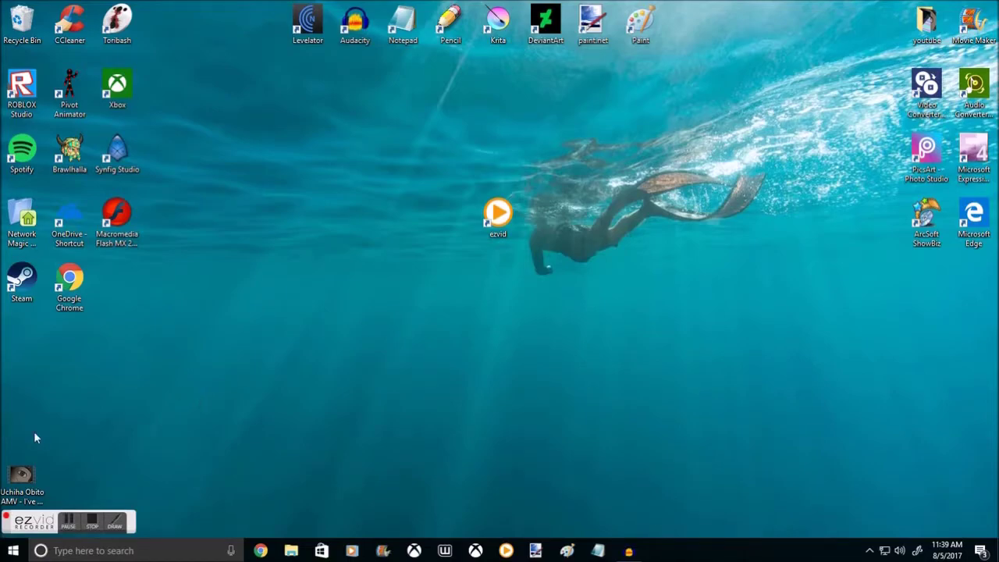
Drag the Uchiha Obito AMV icon from the bottom-left corner up to just below the Steam shortcut
{"action": "left_click_drag", "start_coordinate": [23, 492], "coordinate": [22, 363]}
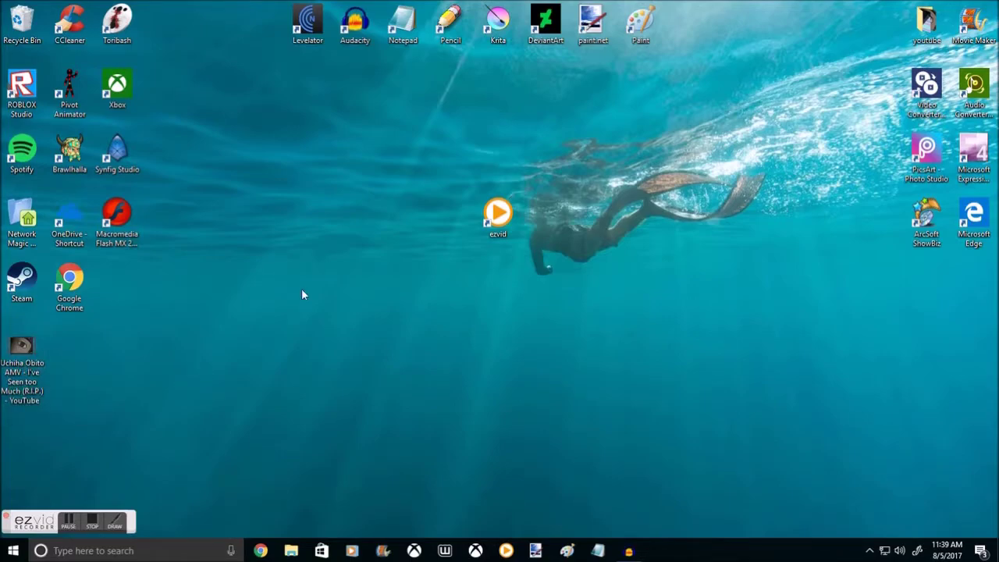
Launch Movie Maker and add the Desktop's Uchiha Obito AMV video as a 3:55.40 storyboard clip
{"action": "left_click", "coordinate": [972, 24]}
{"action": "double_click", "coordinate": [973, 24]}
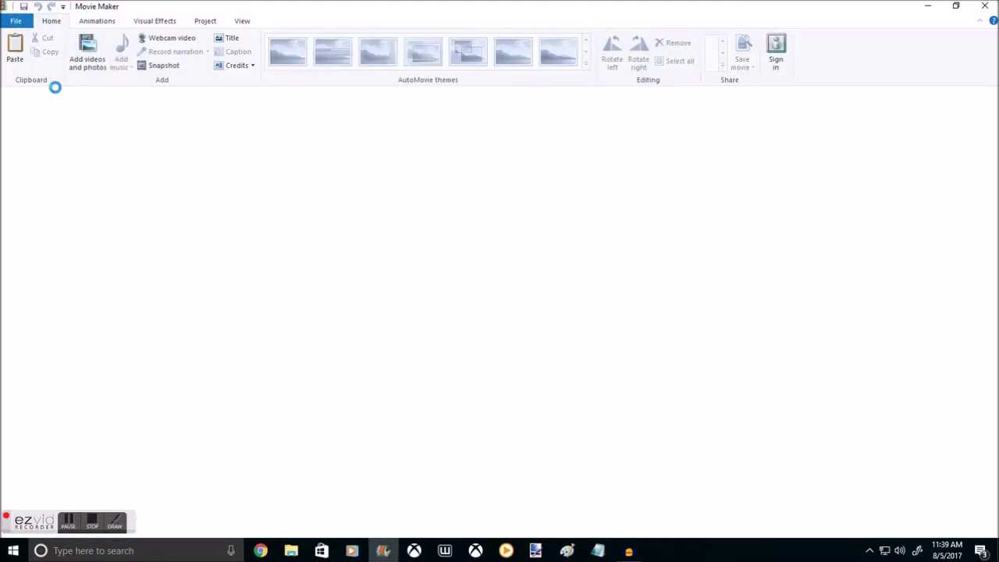
{"action": "left_click", "coordinate": [79, 58]}
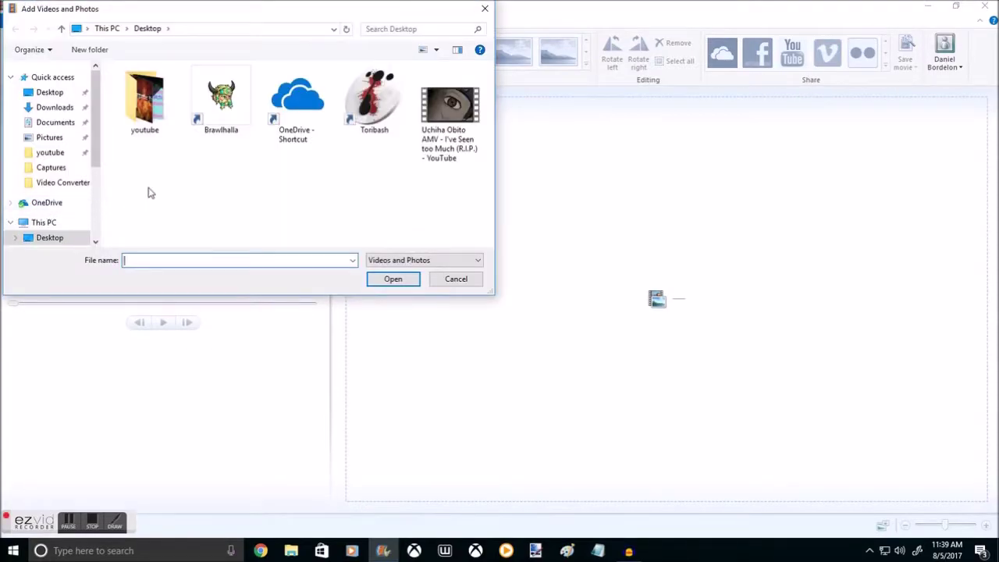
{"action": "double_click", "coordinate": [465, 134]}
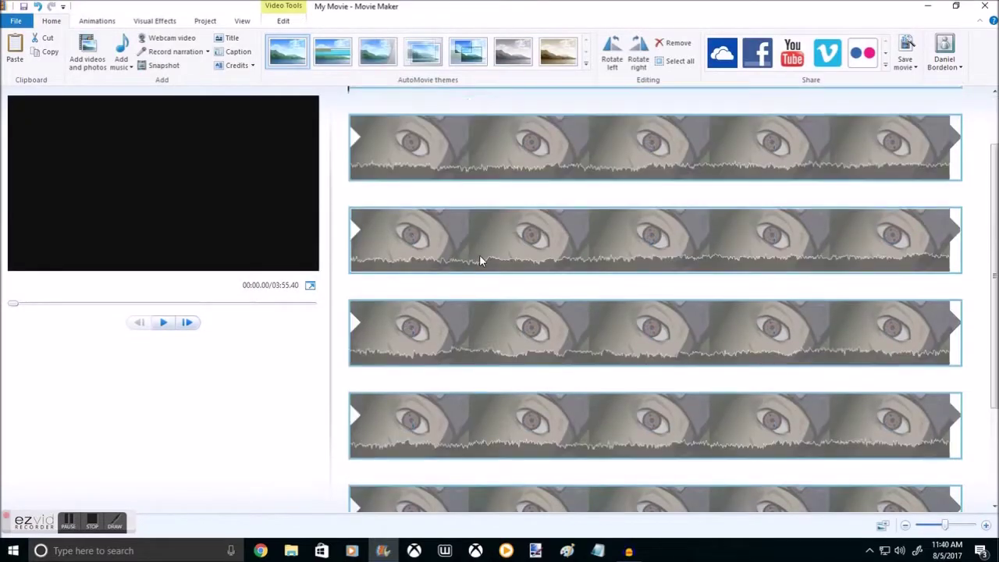
{"action": "scroll", "coordinate": [479, 255], "scroll_direction": "down", "scroll_amount": 3}
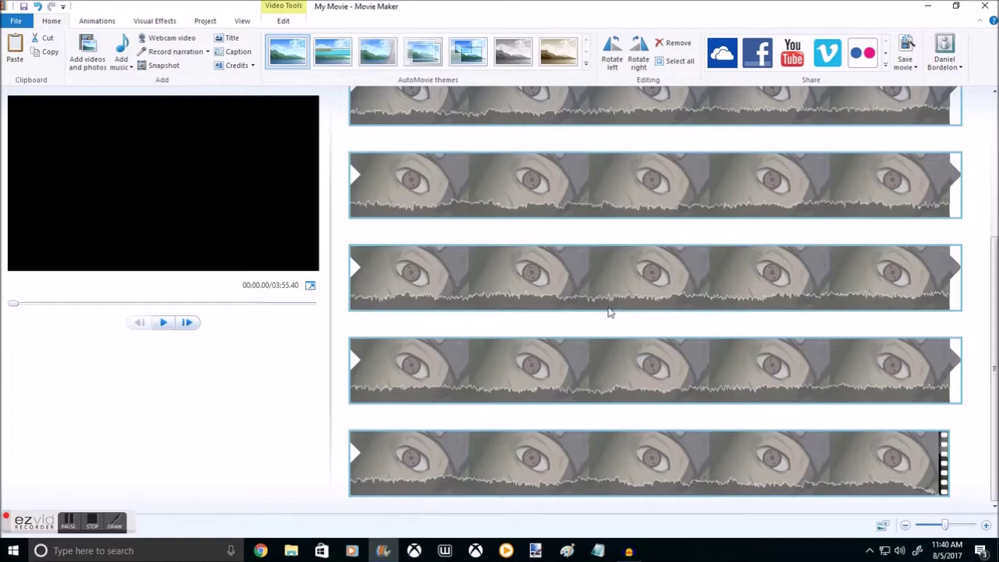
{"action": "scroll", "coordinate": [484, 356], "scroll_direction": "up", "scroll_amount": 5}
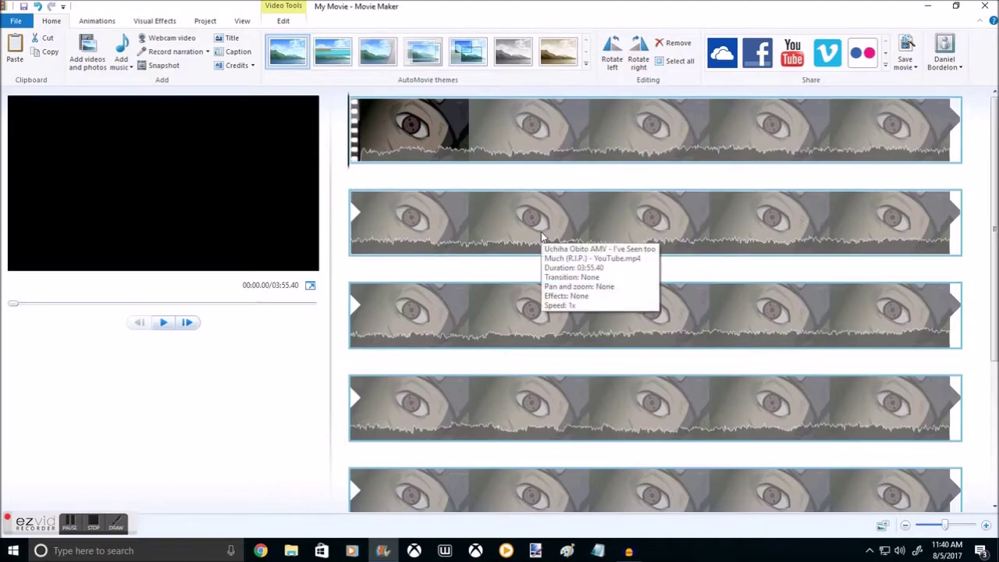
Save the movie with the YouTube 1280 x 720 setting as MPEG-4 'Obito AMV' in the youtube folder
{"action": "left_click", "coordinate": [905, 63]}
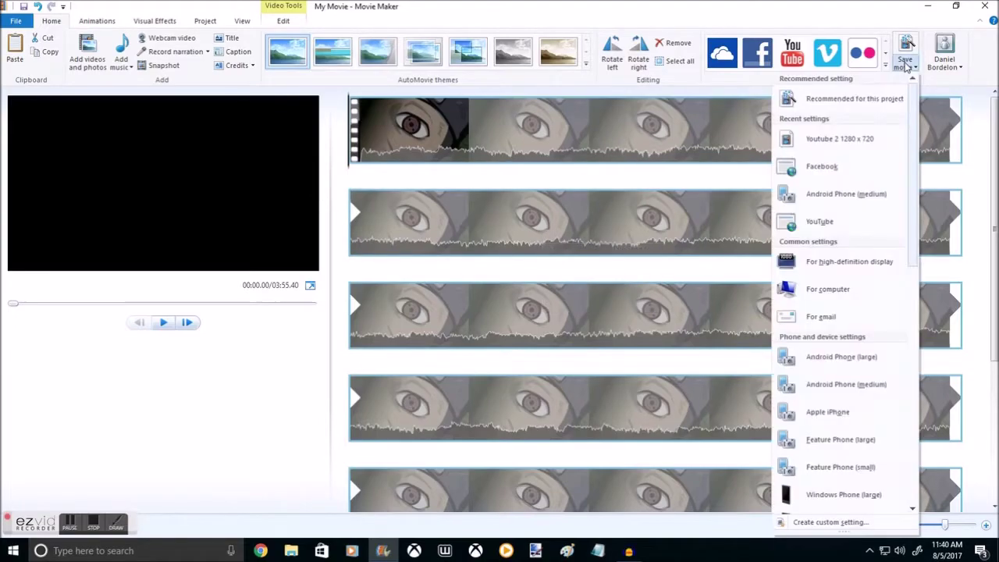
{"action": "left_click", "coordinate": [854, 140]}
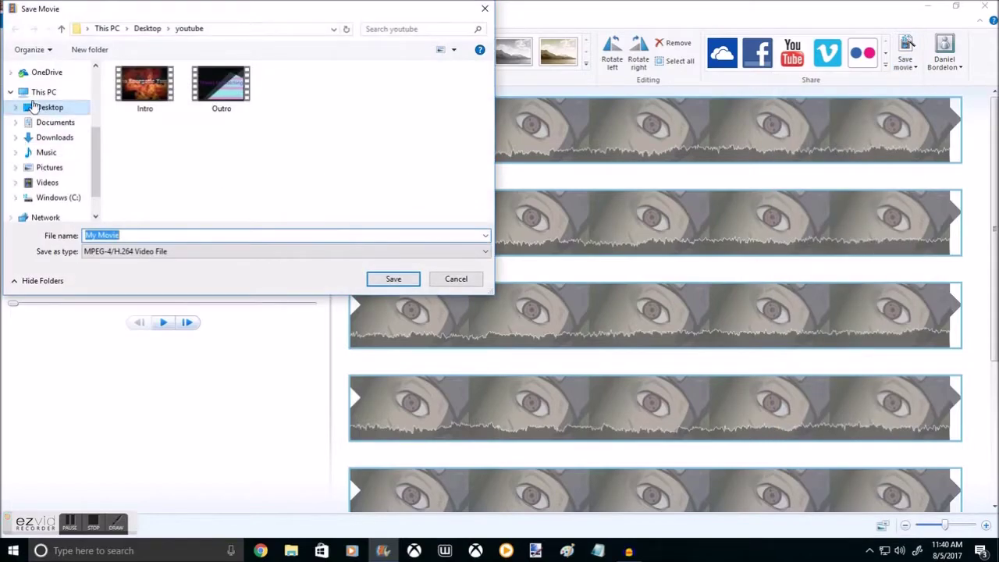
{"action": "scroll", "coordinate": [33, 106], "scroll_direction": "up", "scroll_amount": 3}
{"action": "left_click", "coordinate": [43, 97]}
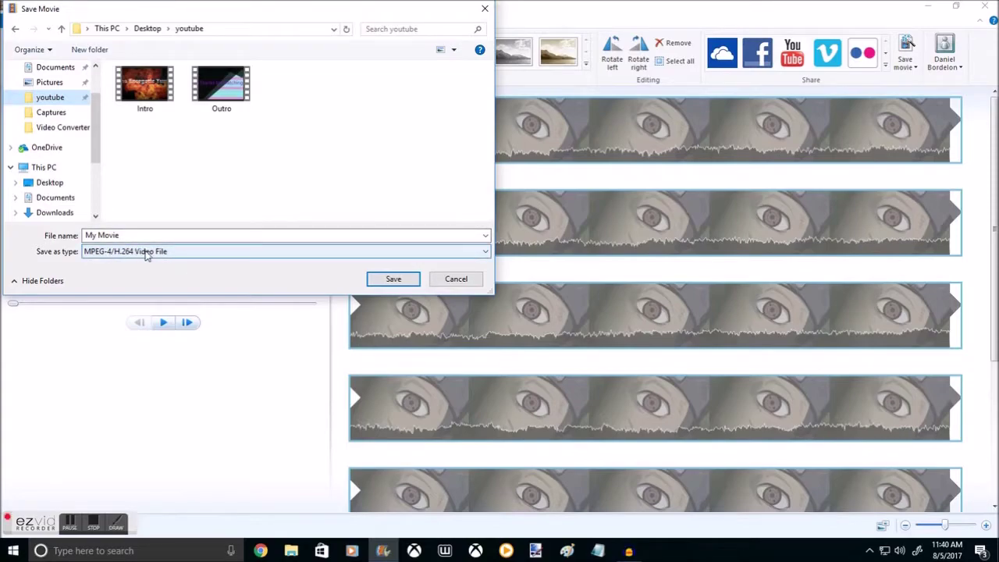
{"action": "left_click", "coordinate": [146, 254]}
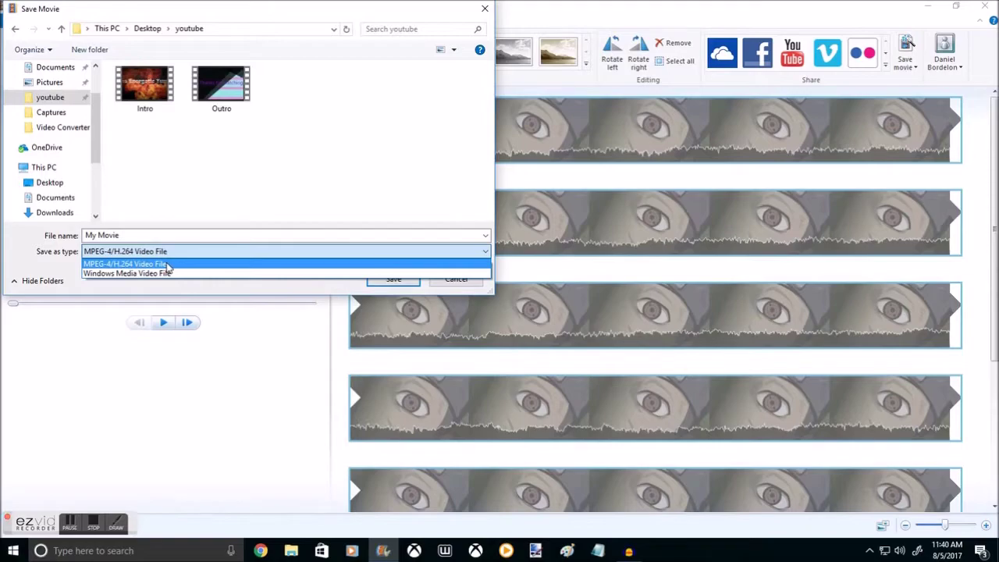
{"action": "left_click", "coordinate": [167, 268]}
{"action": "triple_click", "coordinate": [263, 235]}
{"action": "type", "text": "Obito AMV"}
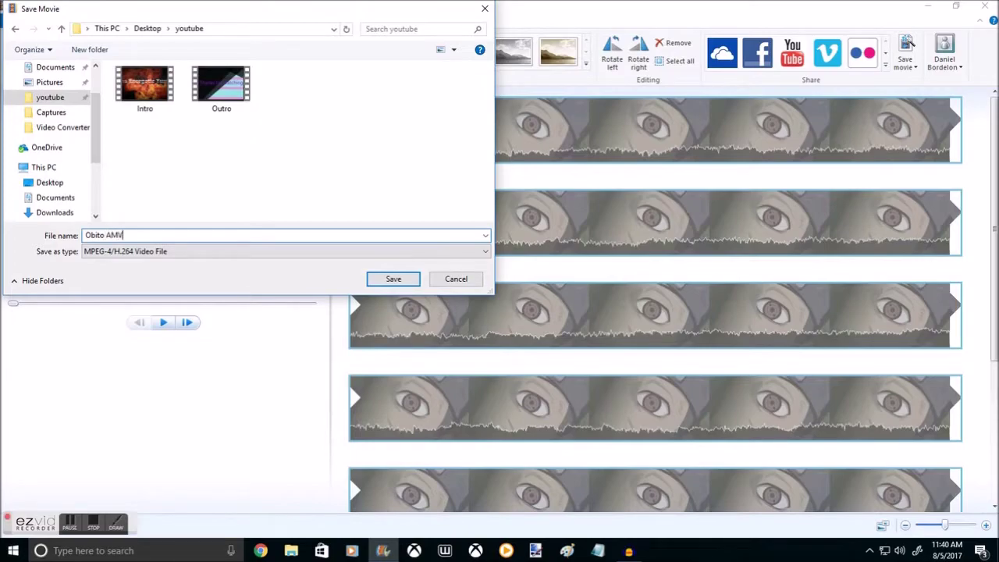
{"action": "key", "text": "Return"}
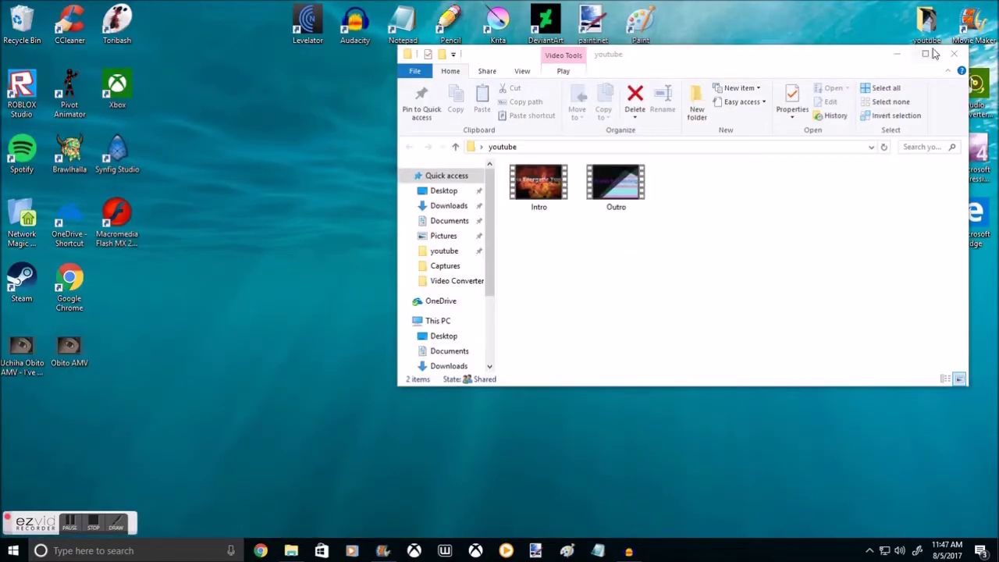
Close the youtube folder window and browse a new File Explorer to Videos > Captures
{"action": "left_click", "coordinate": [952, 55]}
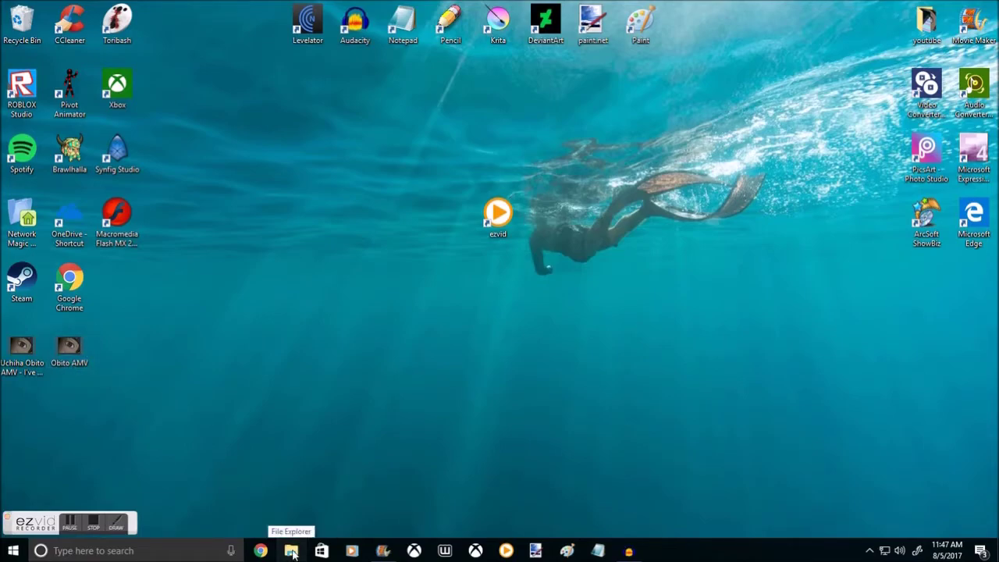
{"action": "left_click", "coordinate": [291, 551]}
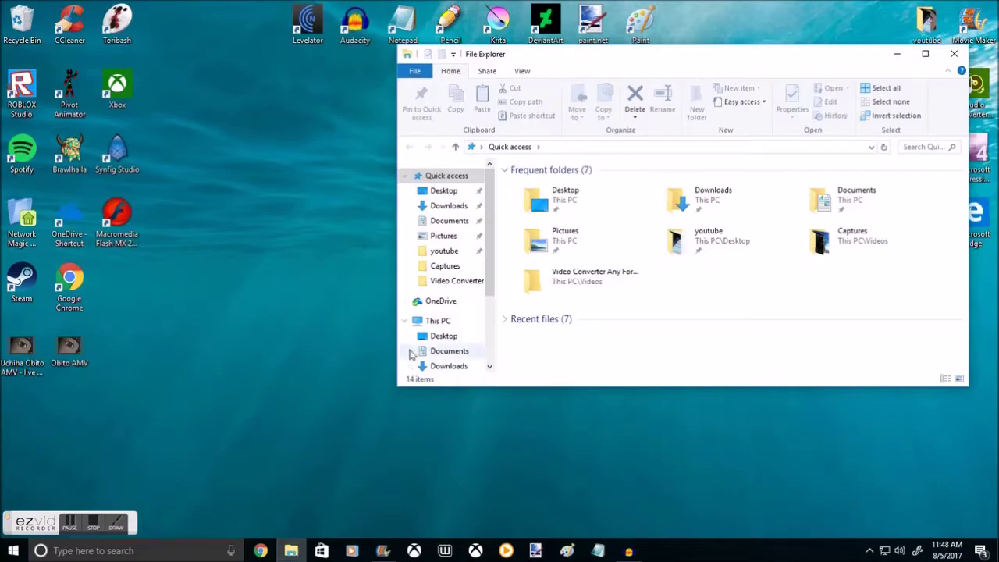
{"action": "scroll", "coordinate": [437, 305], "scroll_direction": "down", "scroll_amount": 1}
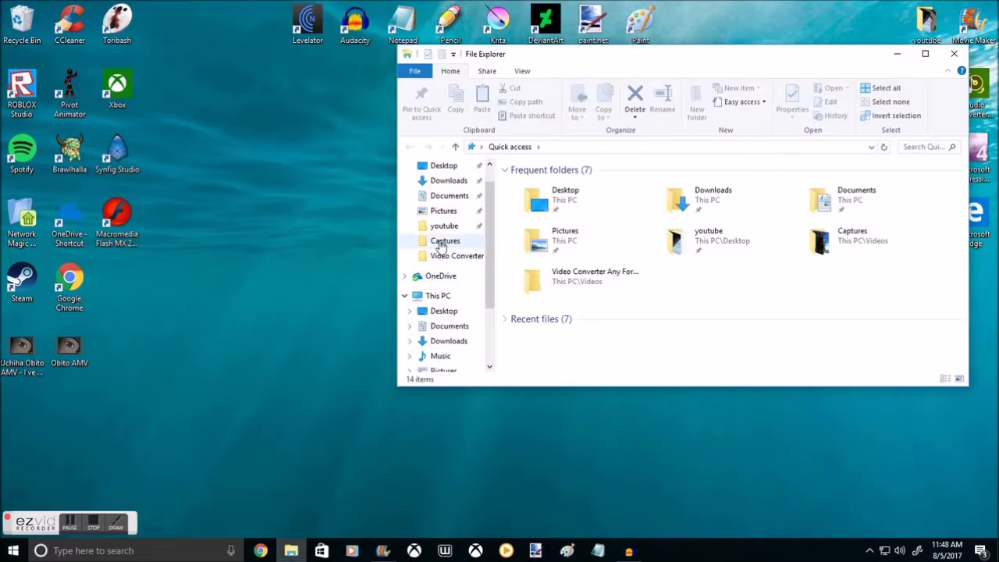
{"action": "scroll", "coordinate": [440, 245], "scroll_direction": "down", "scroll_amount": 1}
{"action": "scroll", "coordinate": [447, 328], "scroll_direction": "down", "scroll_amount": 1}
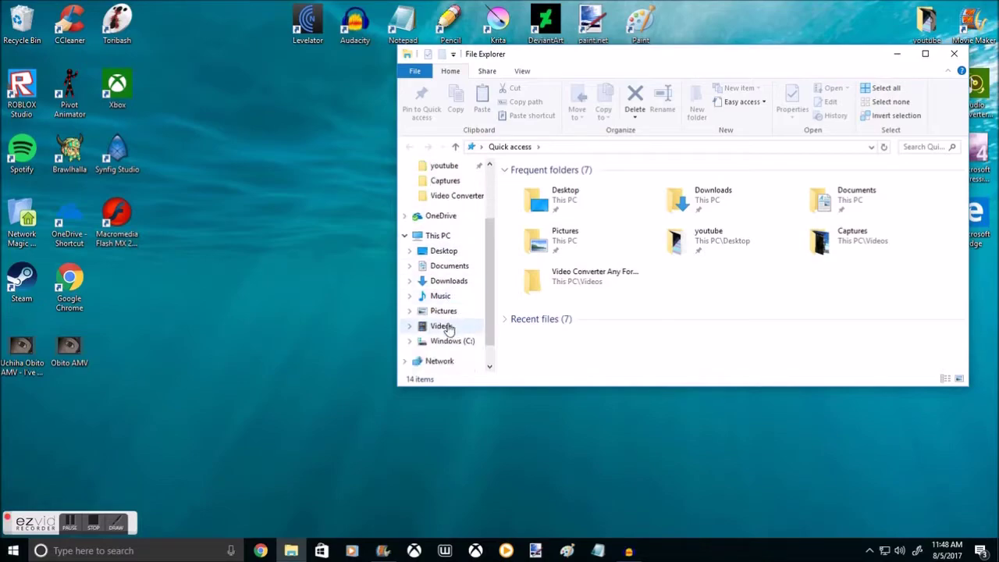
{"action": "left_click", "coordinate": [431, 328]}
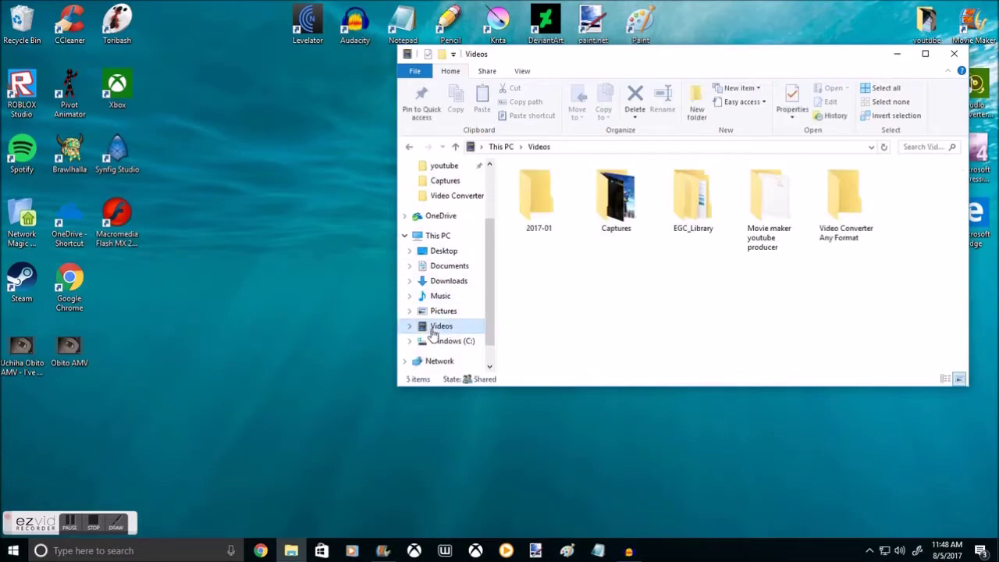
{"action": "double_click", "coordinate": [622, 212]}
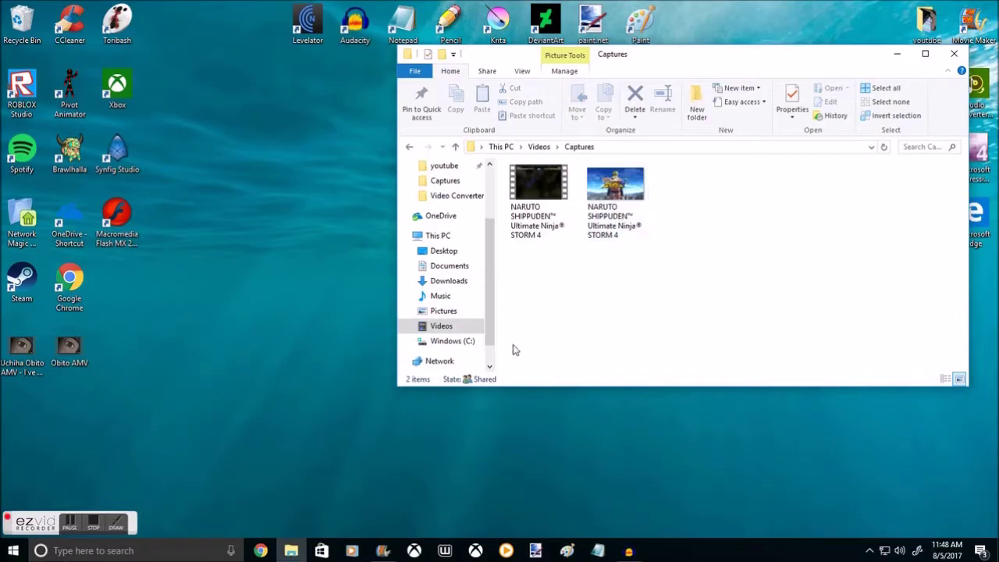
Open the Details properties of the first NARUTO capture and of the Obito AMV video side by side
{"action": "right_click", "coordinate": [542, 209]}
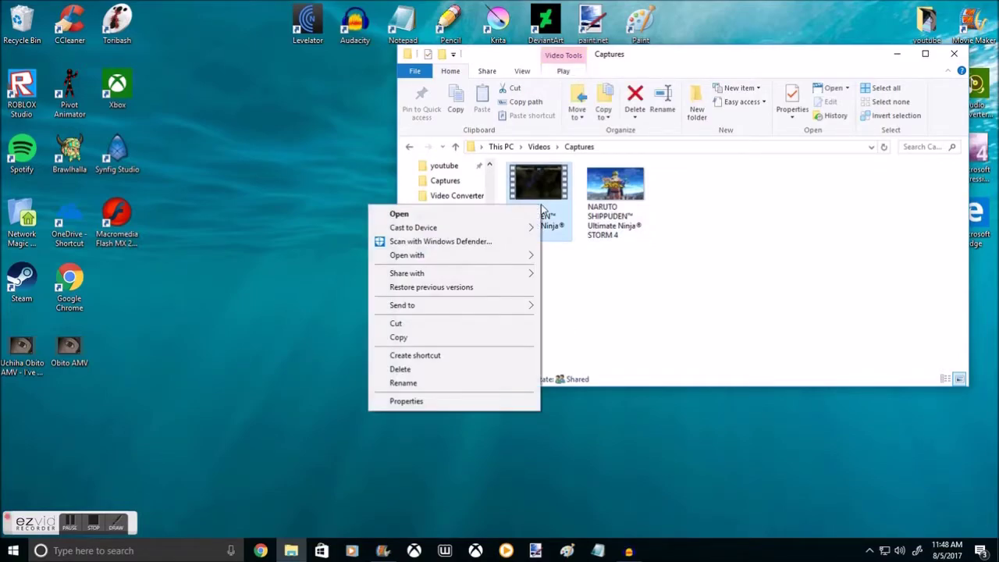
{"action": "left_click", "coordinate": [585, 258]}
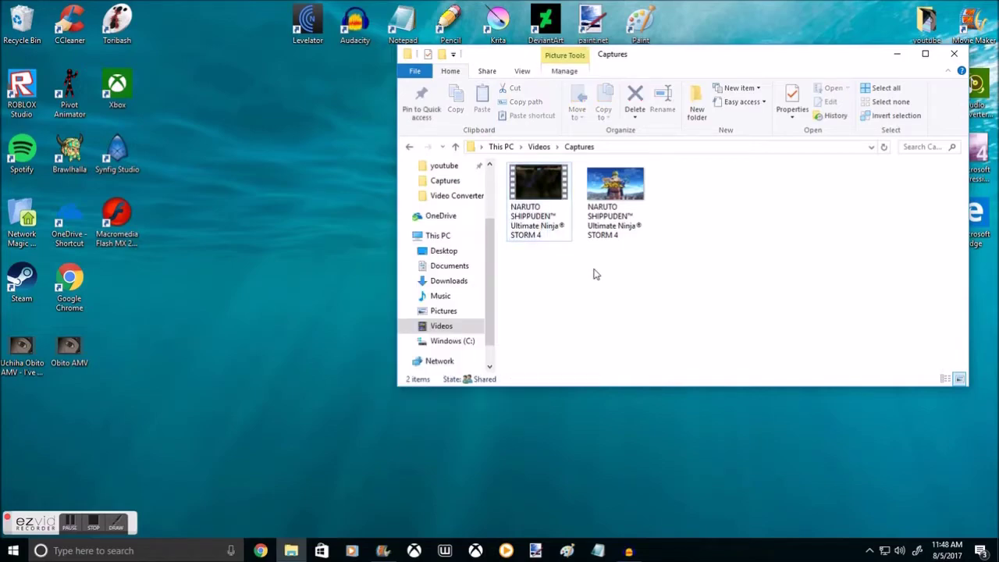
{"action": "right_click", "coordinate": [521, 206]}
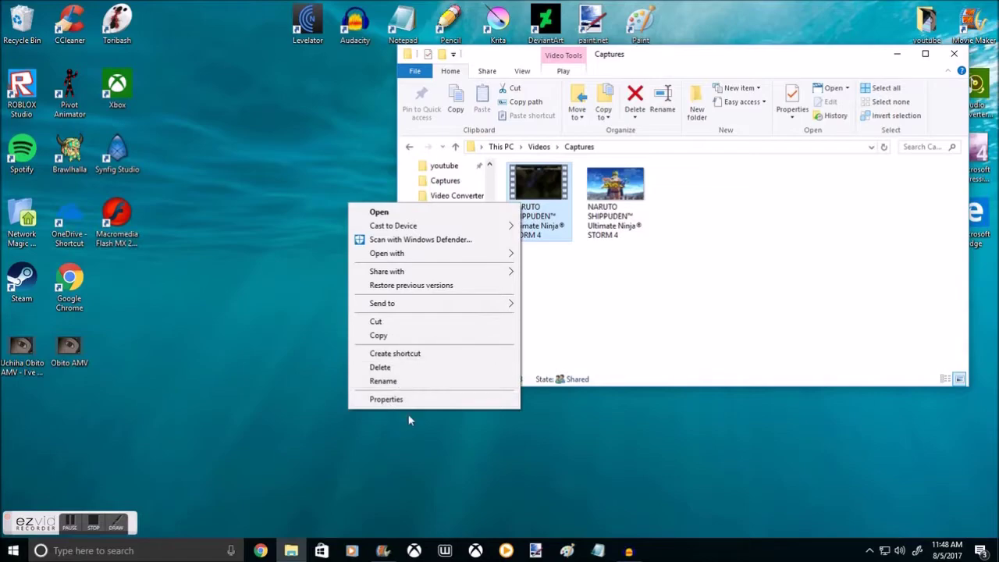
{"action": "left_click", "coordinate": [387, 399]}
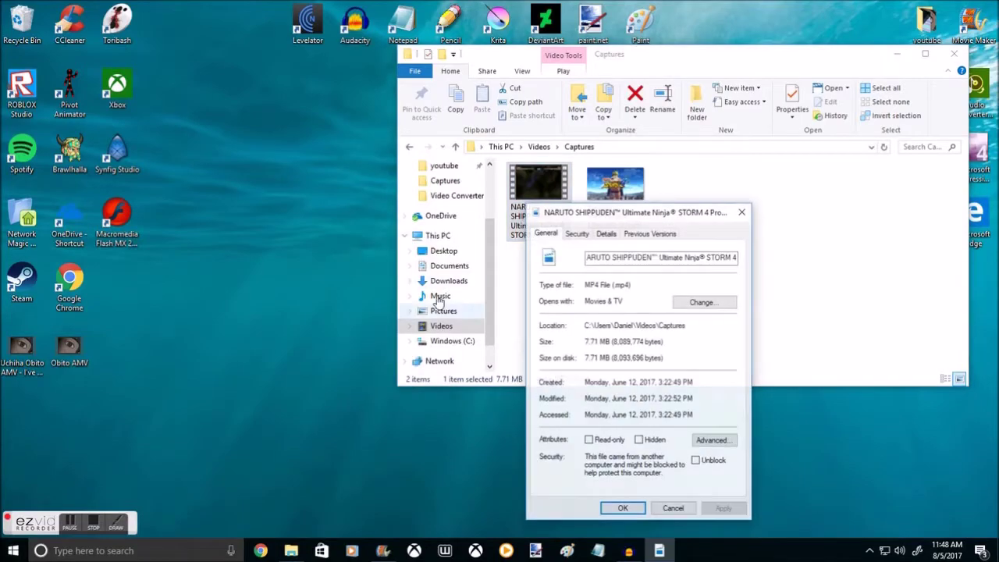
{"action": "left_click", "coordinate": [608, 235]}
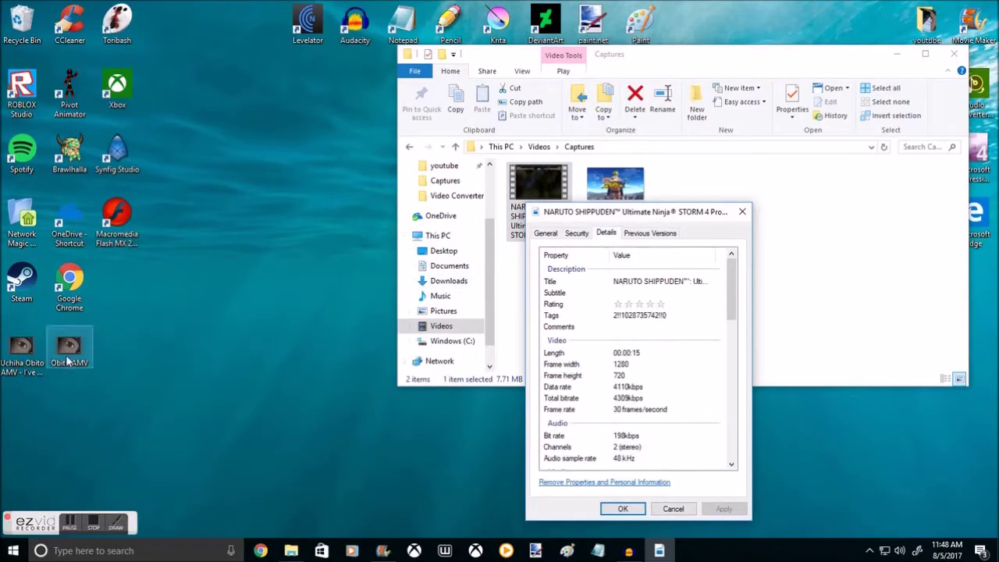
{"action": "left_click_drag", "start_coordinate": [66, 354], "coordinate": [163, 342]}
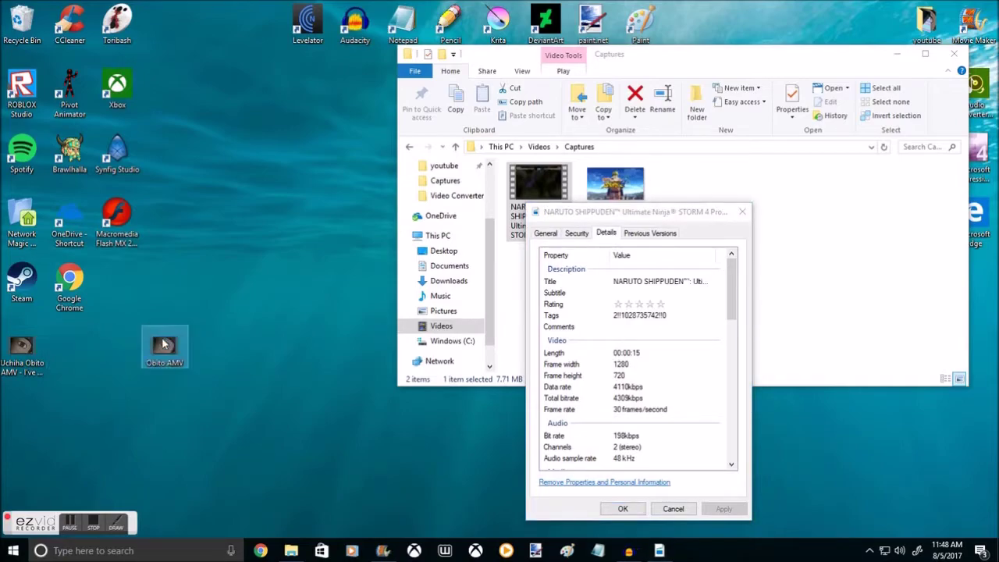
{"action": "right_click", "coordinate": [164, 343]}
{"action": "left_click", "coordinate": [79, 328]}
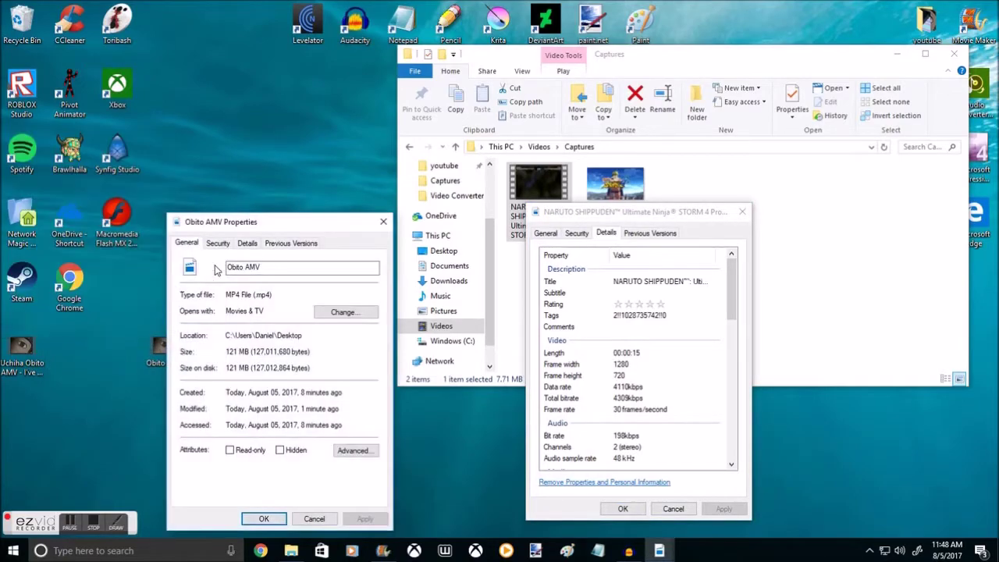
{"action": "left_click", "coordinate": [249, 244]}
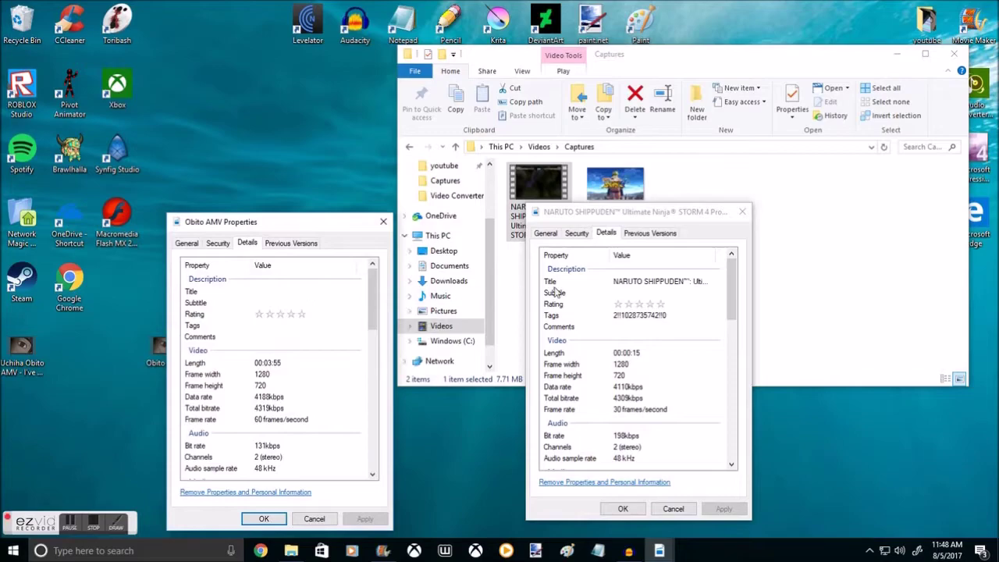
Copy the NARUTO capture's Title into Obito AMV's Title field
{"action": "left_click", "coordinate": [616, 282]}
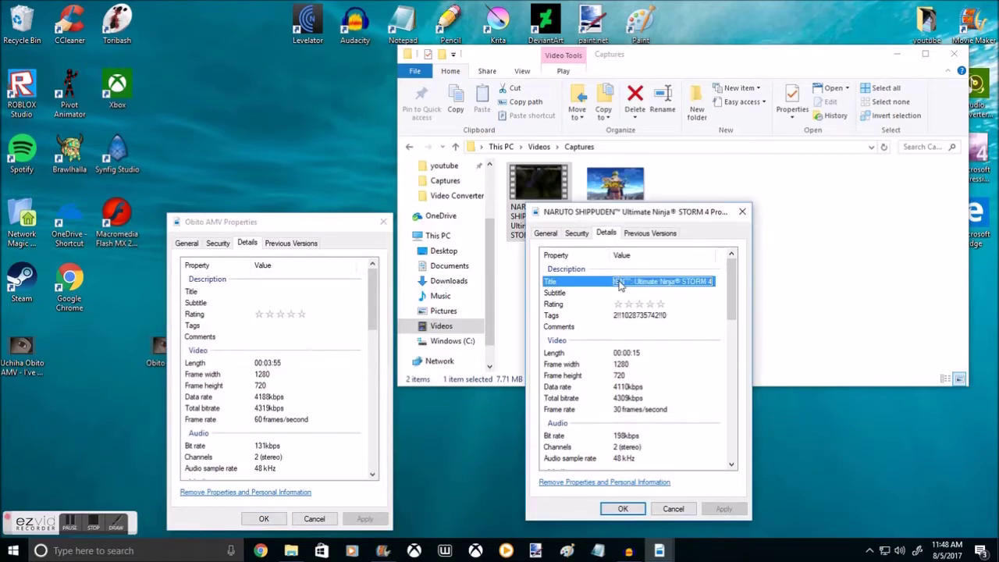
{"action": "right_click", "coordinate": [619, 285]}
{"action": "left_click", "coordinate": [546, 323]}
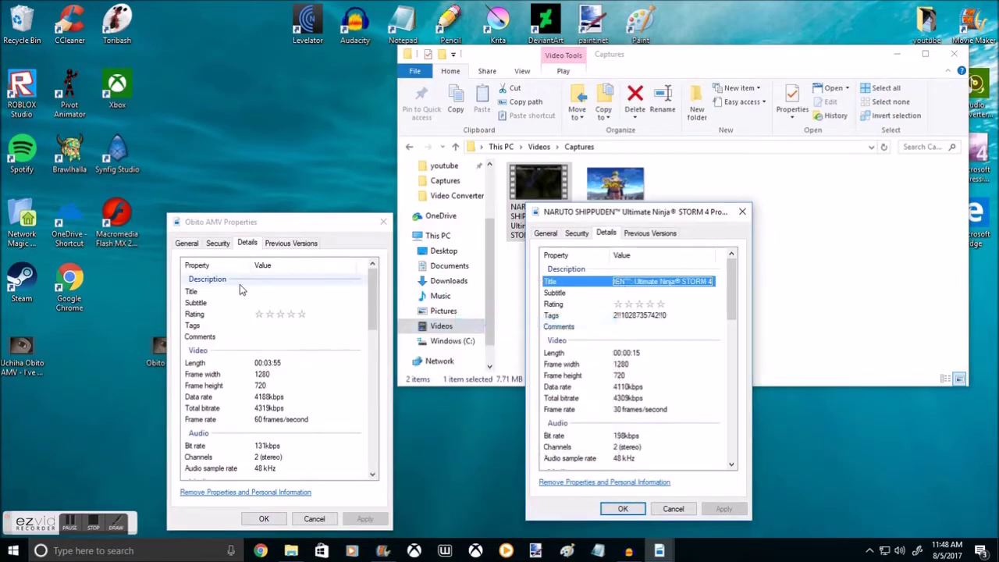
{"action": "left_click", "coordinate": [258, 291]}
{"action": "right_click", "coordinate": [263, 293]}
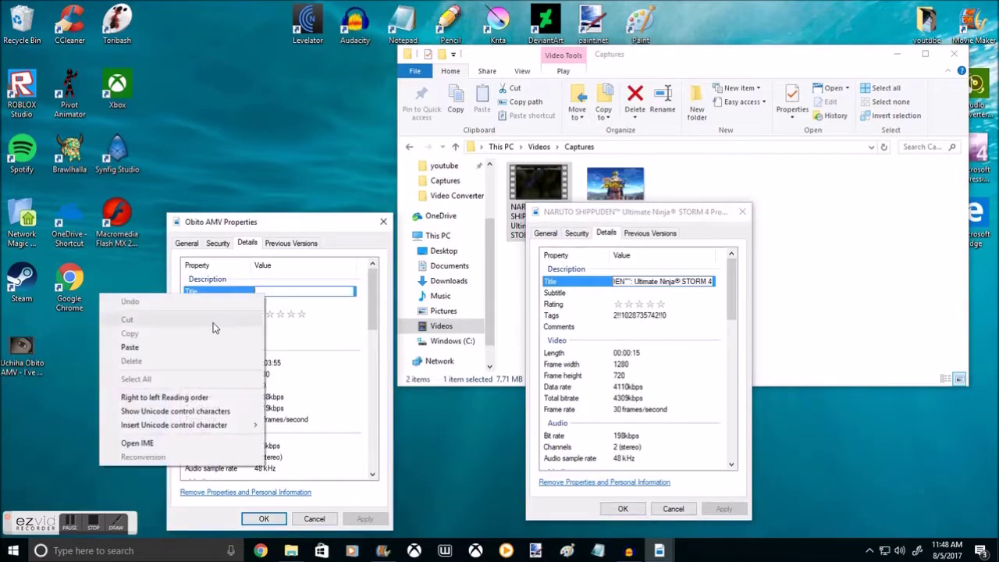
{"action": "left_click", "coordinate": [187, 354]}
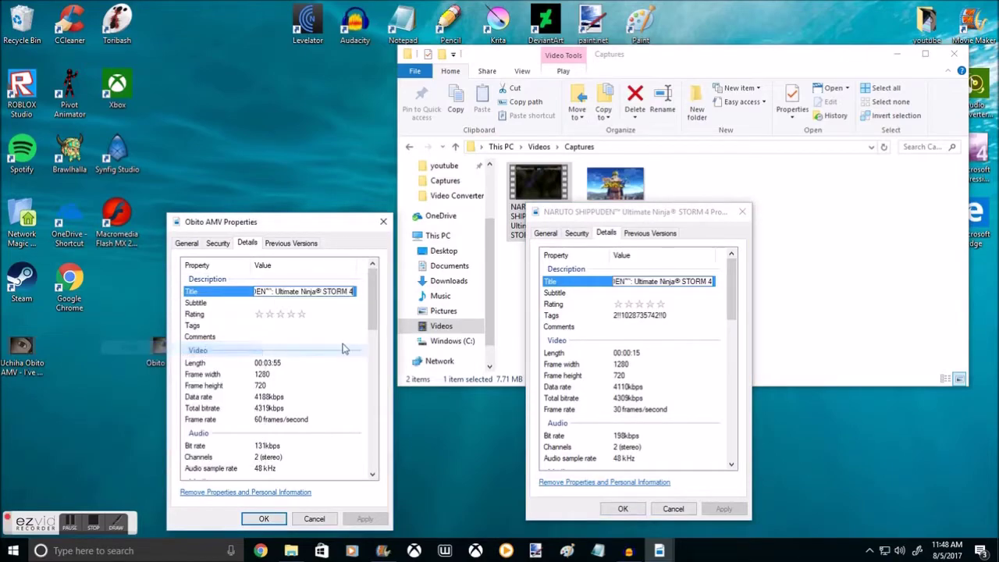
Copy the capture's Tags into Obito AMV's Tags, close the capture's properties, and apply
{"action": "left_click", "coordinate": [625, 316]}
{"action": "right_click", "coordinate": [624, 315]}
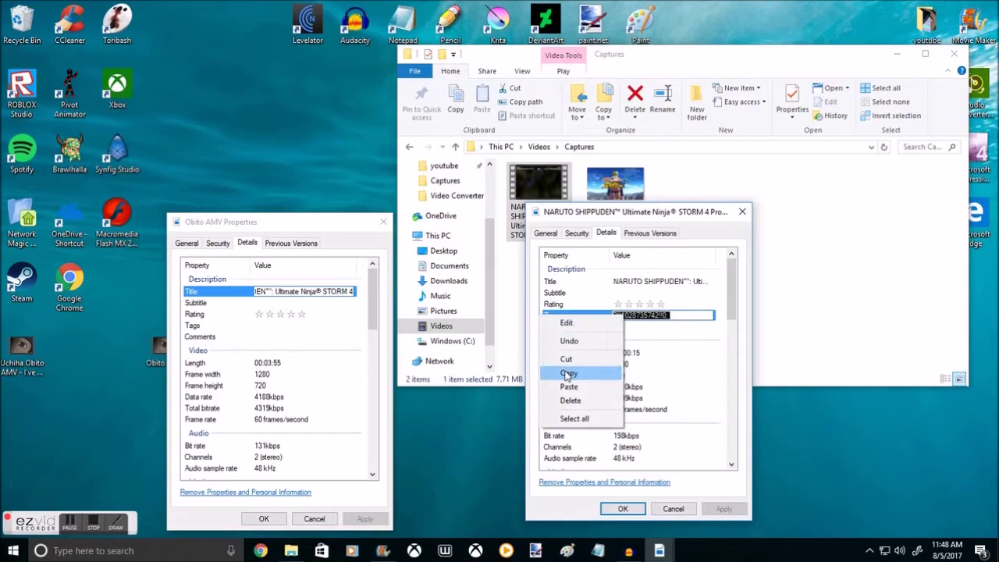
{"action": "left_click", "coordinate": [568, 375]}
{"action": "left_click", "coordinate": [279, 325]}
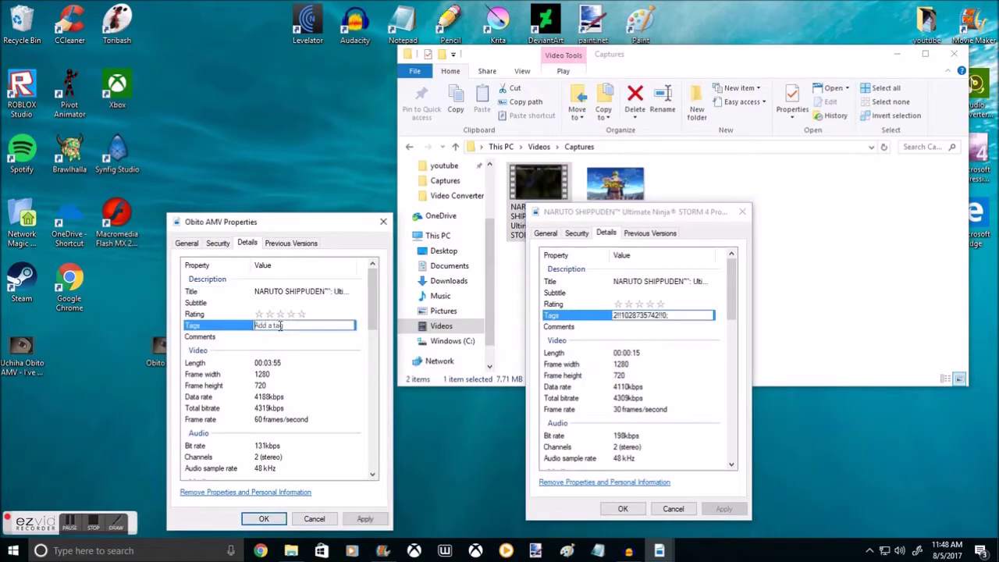
{"action": "right_click", "coordinate": [279, 326]}
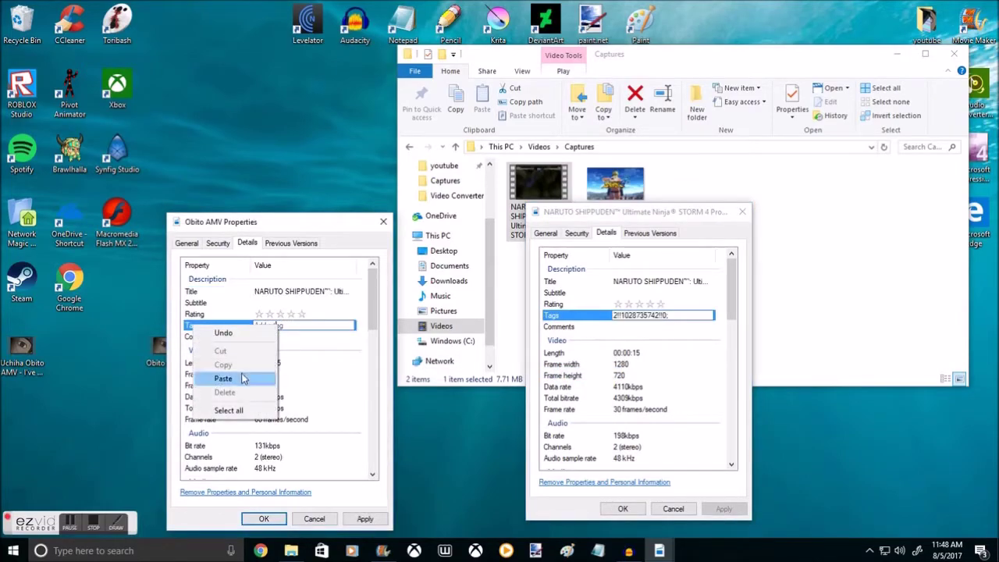
{"action": "left_click", "coordinate": [243, 378]}
{"action": "left_click", "coordinate": [632, 508]}
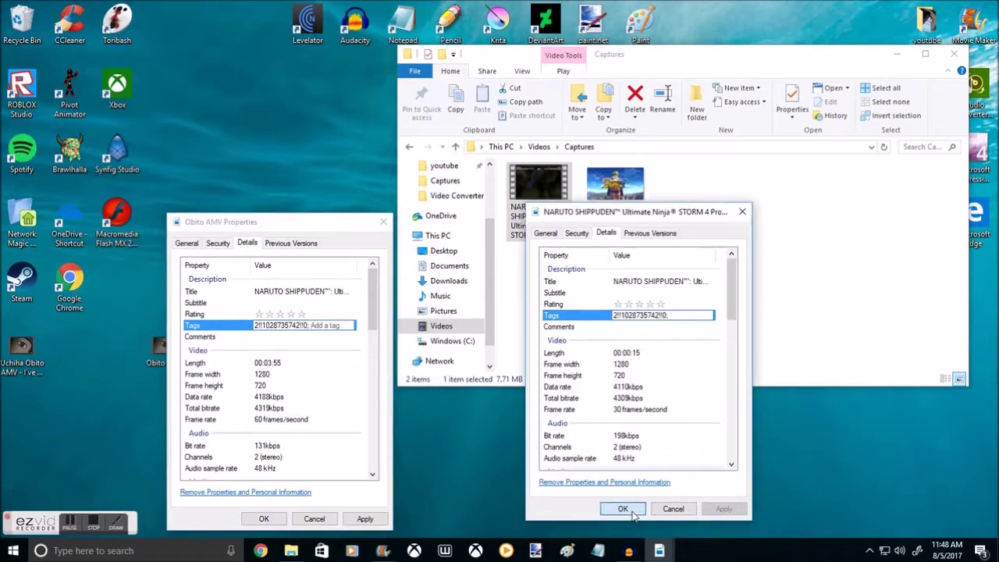
{"action": "left_click", "coordinate": [365, 519]}
Close Obito AMV's properties, drag the video into Videos > Captures, and minimize File Explorer
{"action": "left_click", "coordinate": [264, 519]}
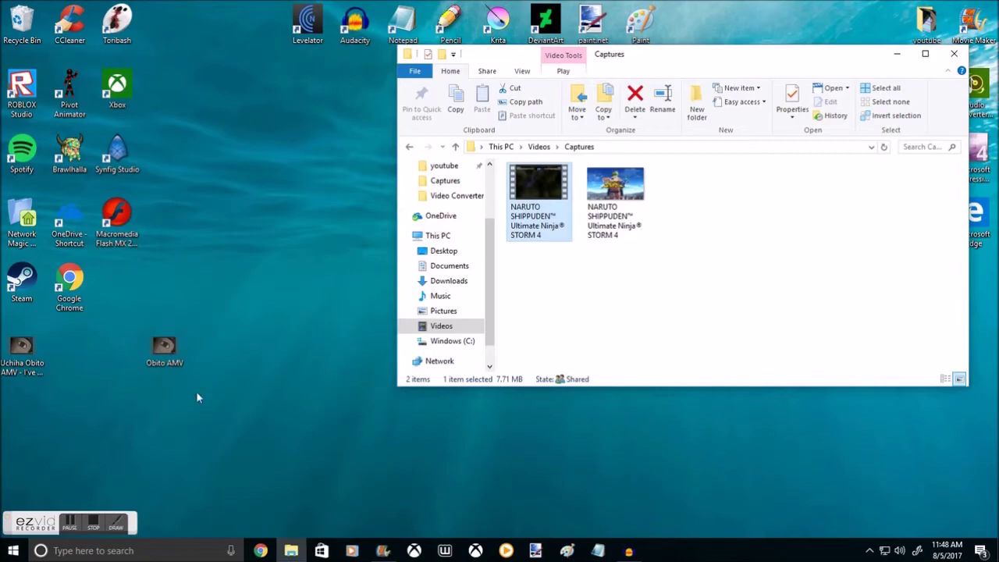
{"action": "mouse_move", "coordinate": [164, 350]}
{"action": "left_mouse_down"}
{"action": "mouse_move", "coordinate": [339, 343]}
{"action": "mouse_move", "coordinate": [485, 315]}
{"action": "mouse_move", "coordinate": [673, 300]}
{"action": "mouse_move", "coordinate": [673, 238]}
{"action": "mouse_move", "coordinate": [690, 219]}
{"action": "left_mouse_up"}
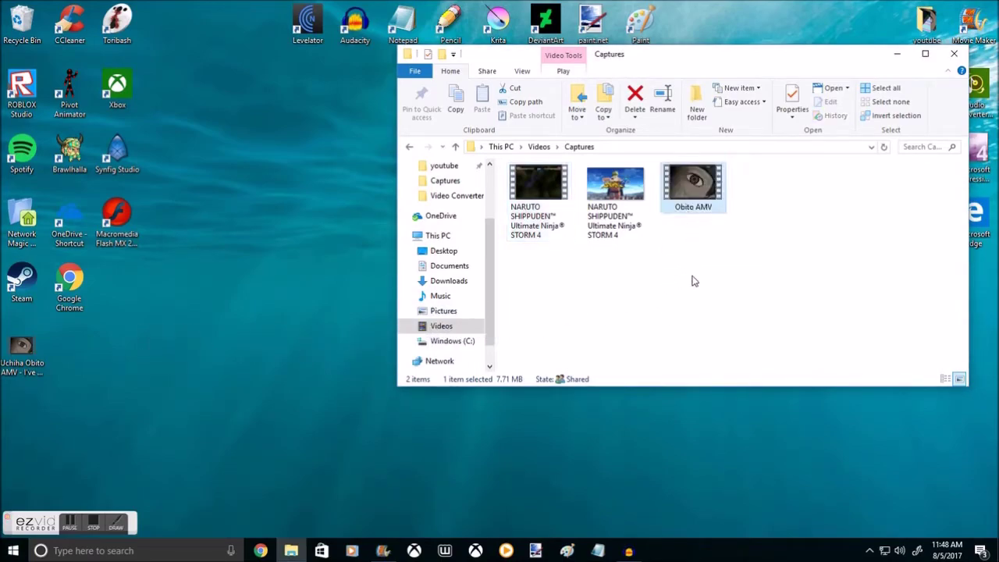
{"action": "left_click", "coordinate": [442, 326]}
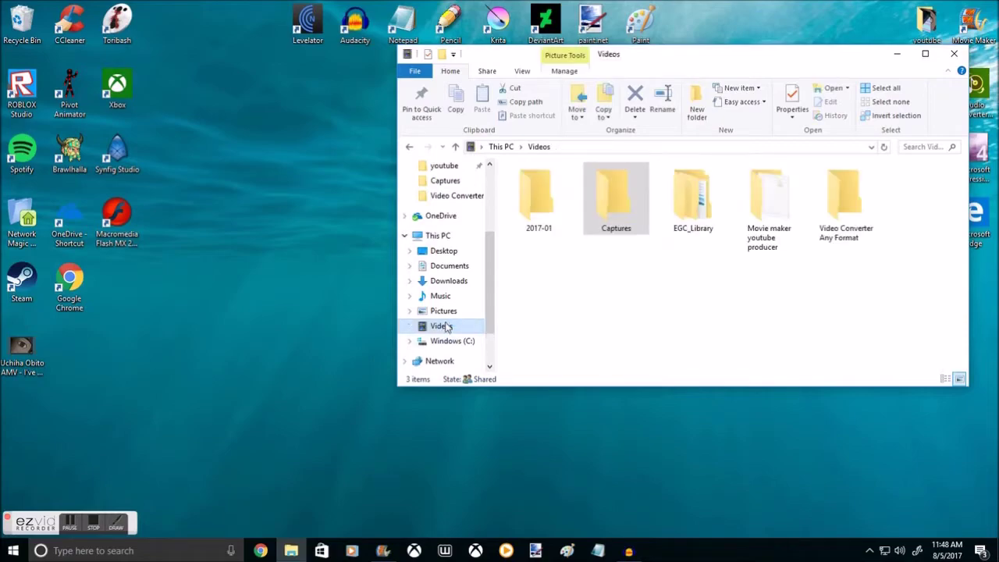
{"action": "double_click", "coordinate": [636, 196]}
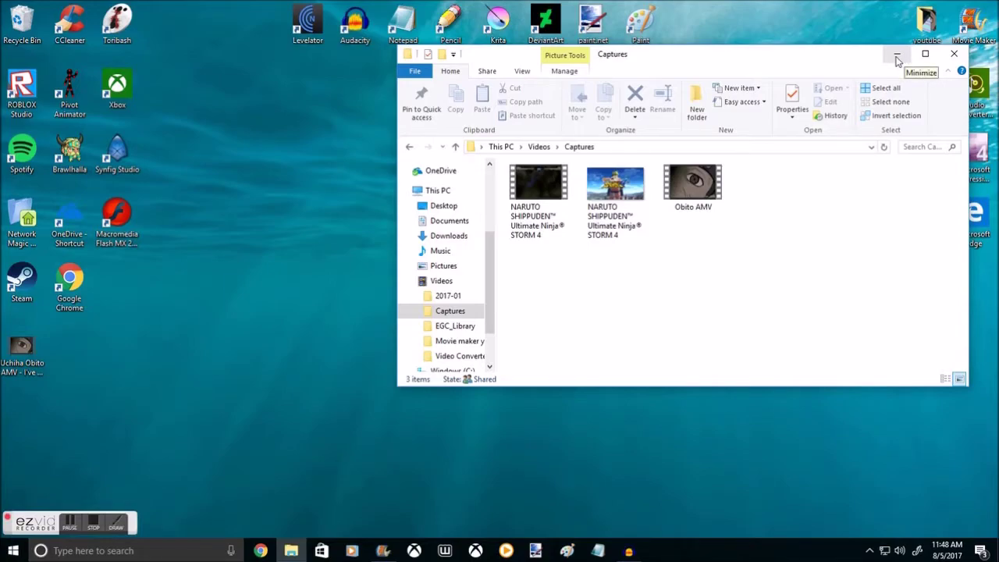
{"action": "left_click", "coordinate": [898, 56]}
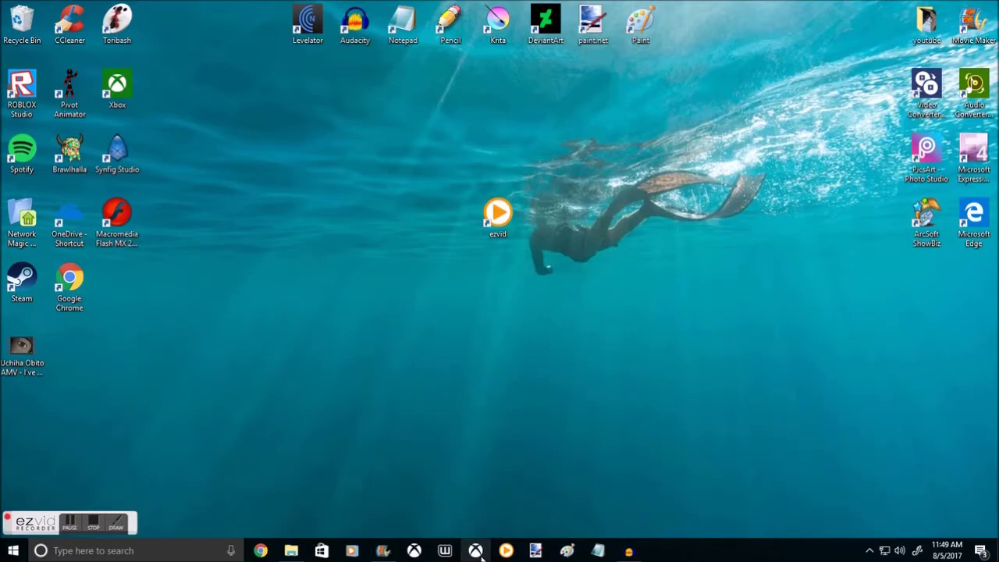
Launch the Xbox (beta) app and show its Game DVR captures list
{"action": "left_click", "coordinate": [477, 552]}
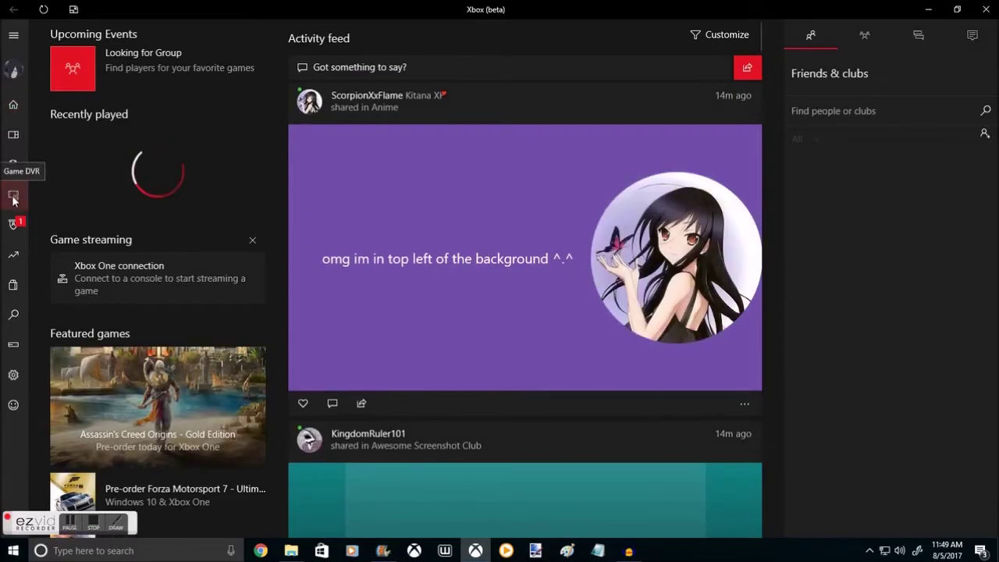
{"action": "left_click", "coordinate": [14, 197]}
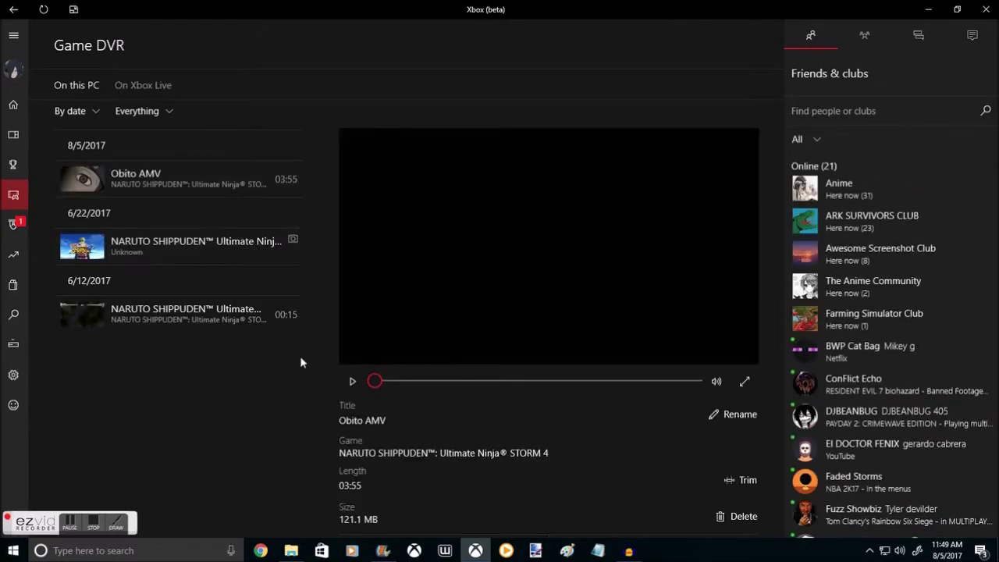
Select the Obito AMV clip under On this PC and upload it to Xbox Live
{"action": "left_click", "coordinate": [164, 172]}
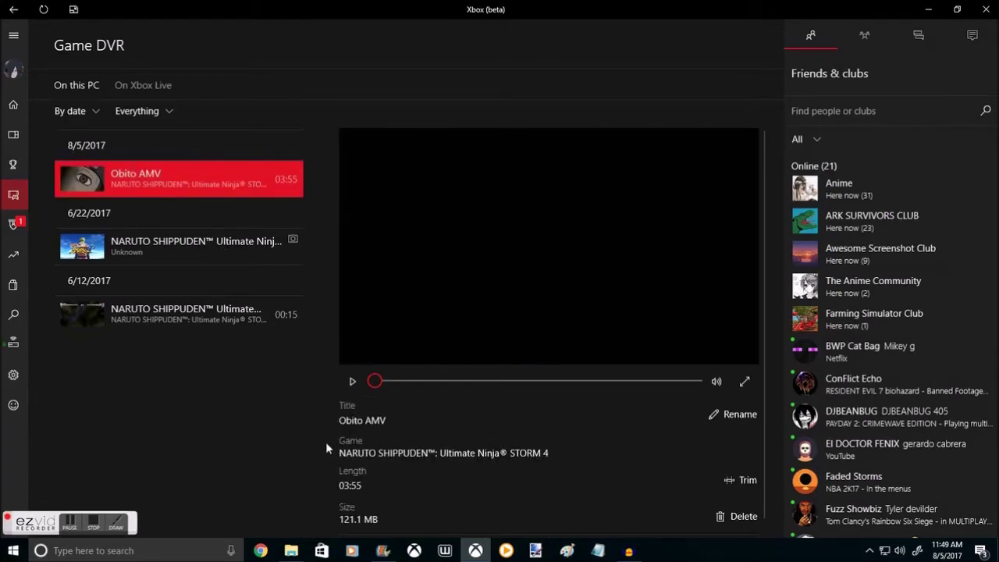
{"action": "scroll", "coordinate": [568, 384], "scroll_direction": "down", "scroll_amount": 1}
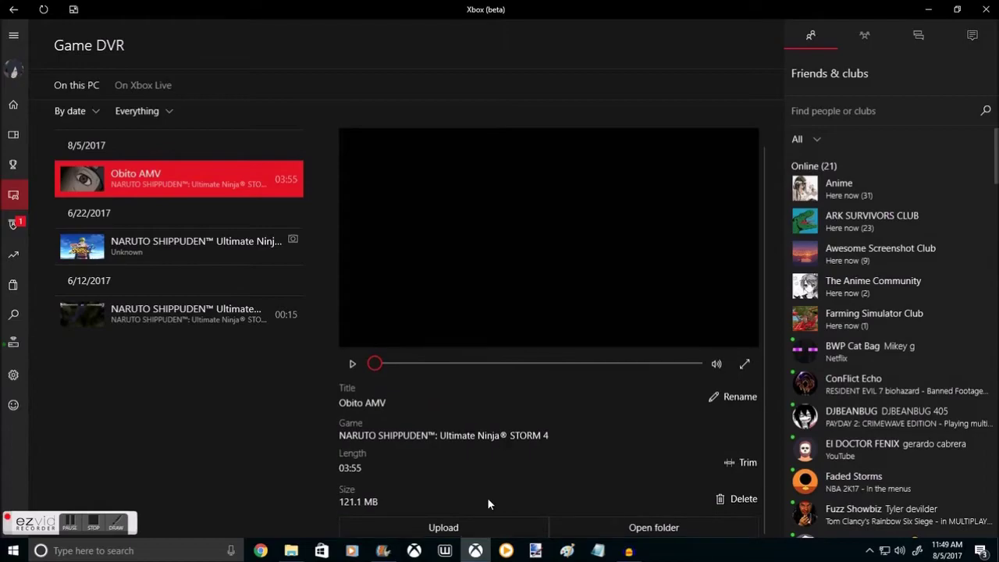
{"action": "left_click", "coordinate": [450, 534]}
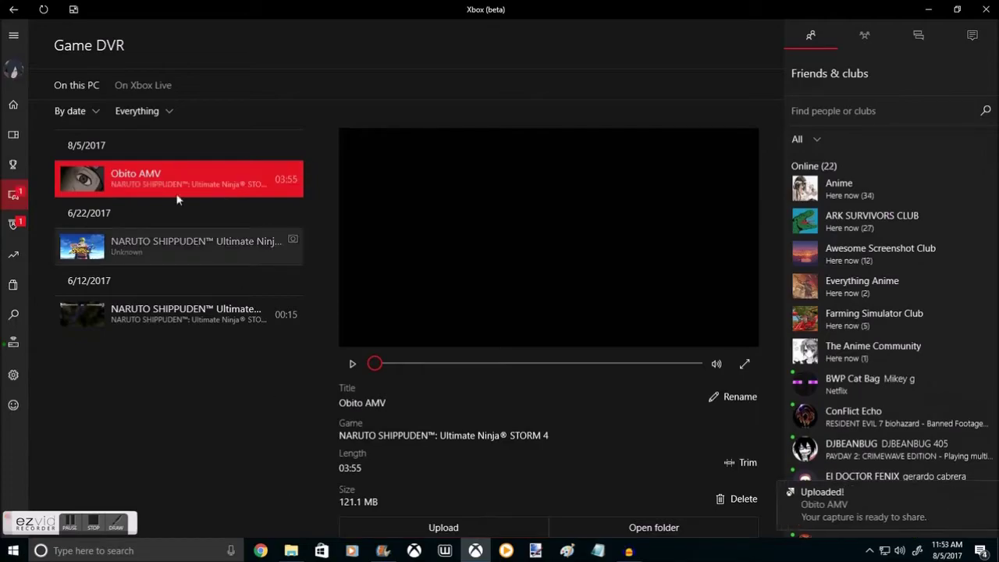
Play Obito AMV from On Xbox Live and post it to the Anime club
{"action": "left_click", "coordinate": [129, 92]}
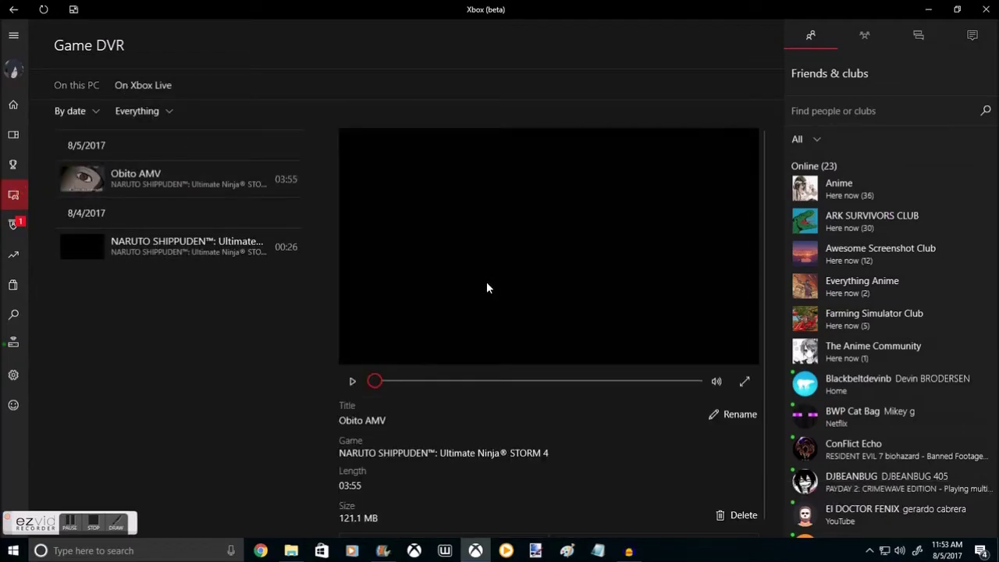
{"action": "left_click", "coordinate": [353, 367]}
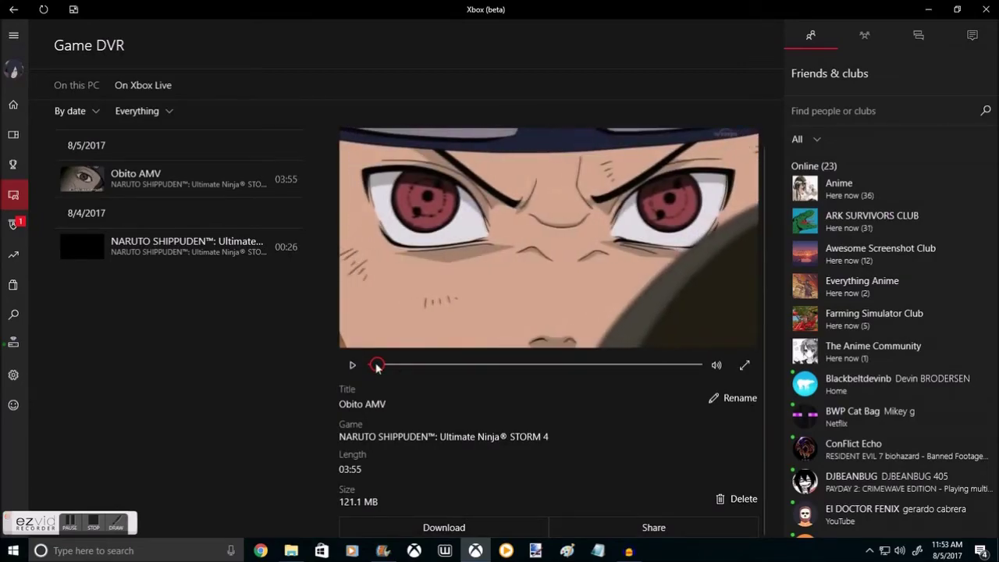
{"action": "left_click", "coordinate": [633, 528]}
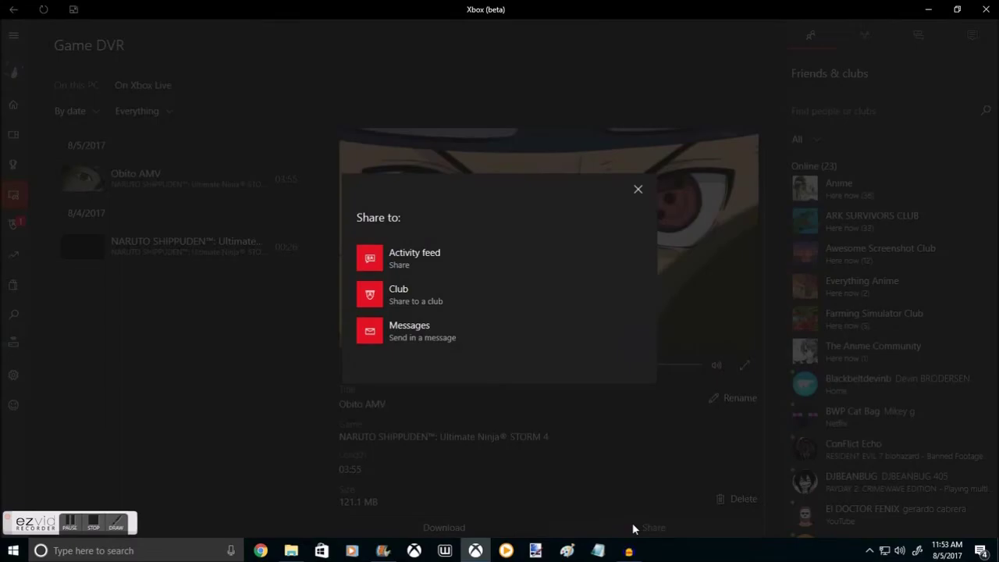
{"action": "left_click", "coordinate": [425, 275]}
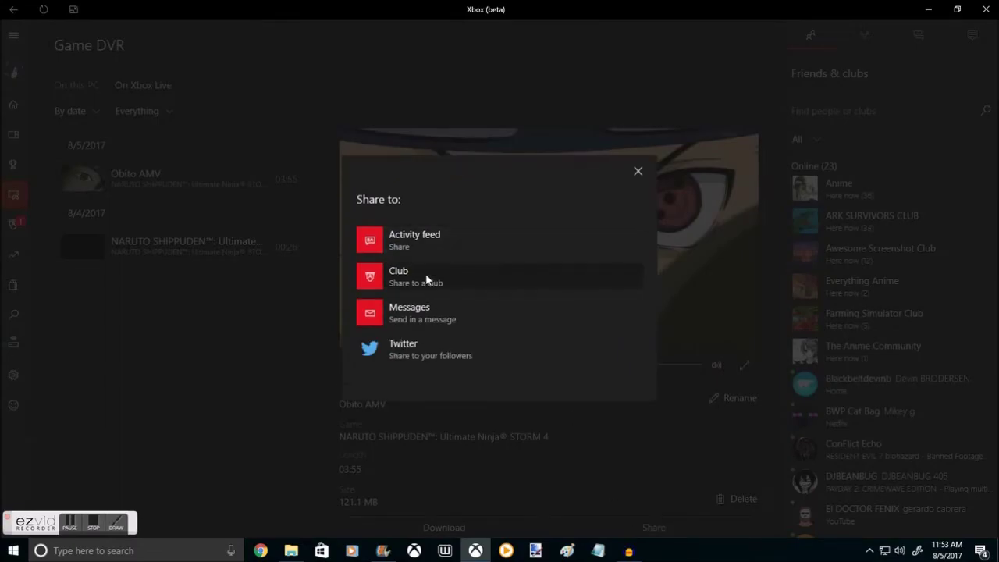
{"action": "left_click", "coordinate": [434, 195]}
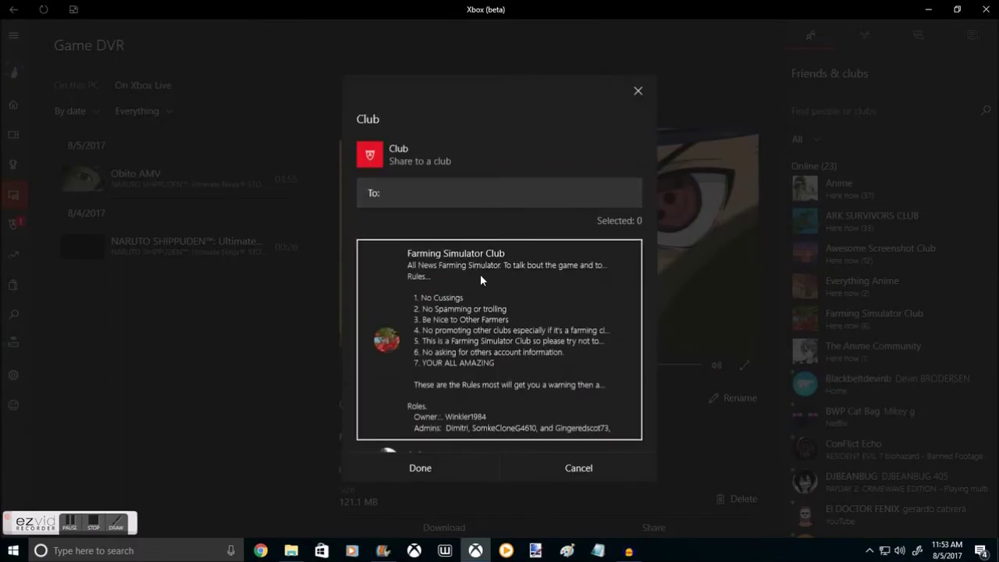
{"action": "scroll", "coordinate": [480, 280], "scroll_direction": "down", "scroll_amount": 3}
{"action": "left_click", "coordinate": [499, 340]}
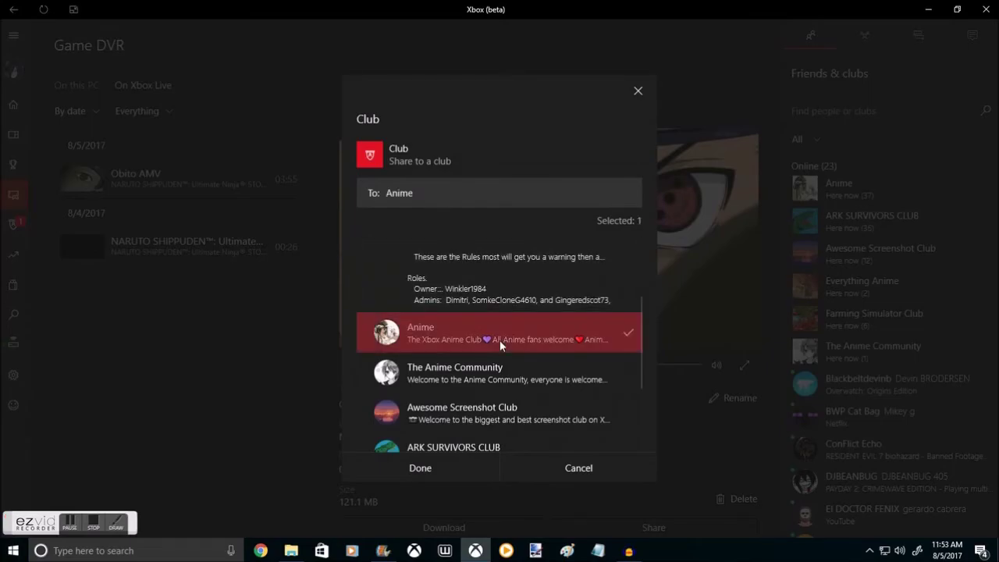
{"action": "left_click", "coordinate": [437, 468]}
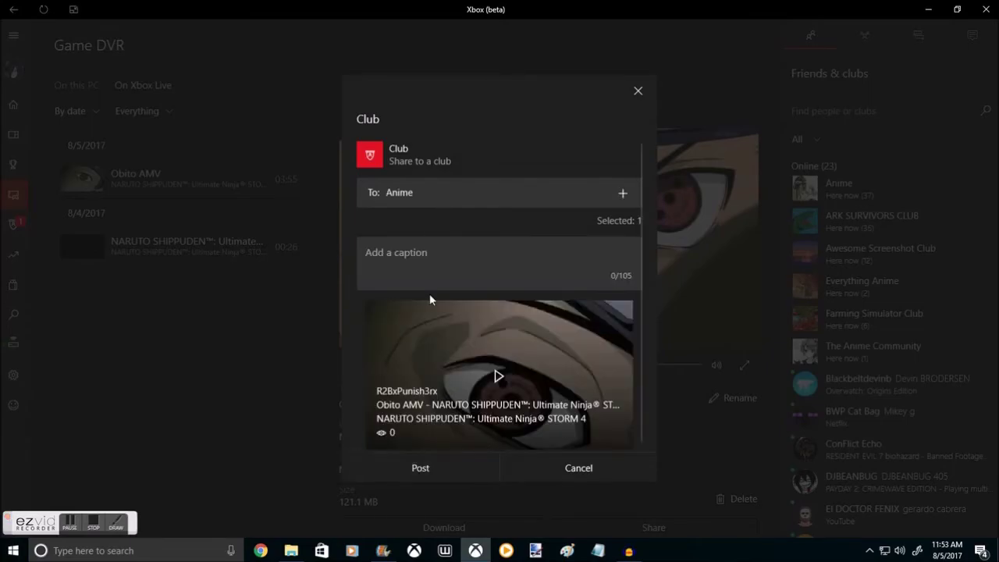
{"action": "left_click", "coordinate": [452, 475]}
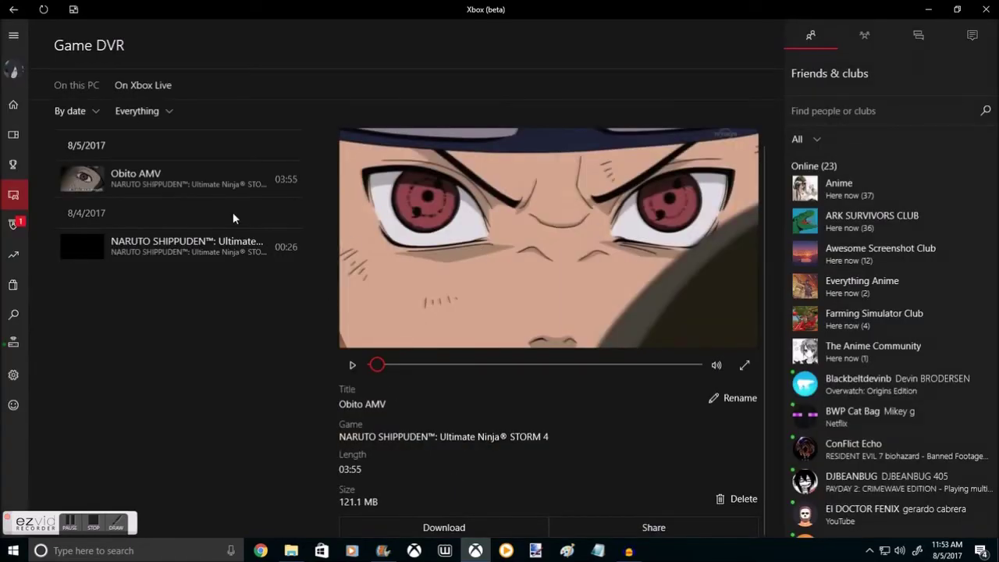